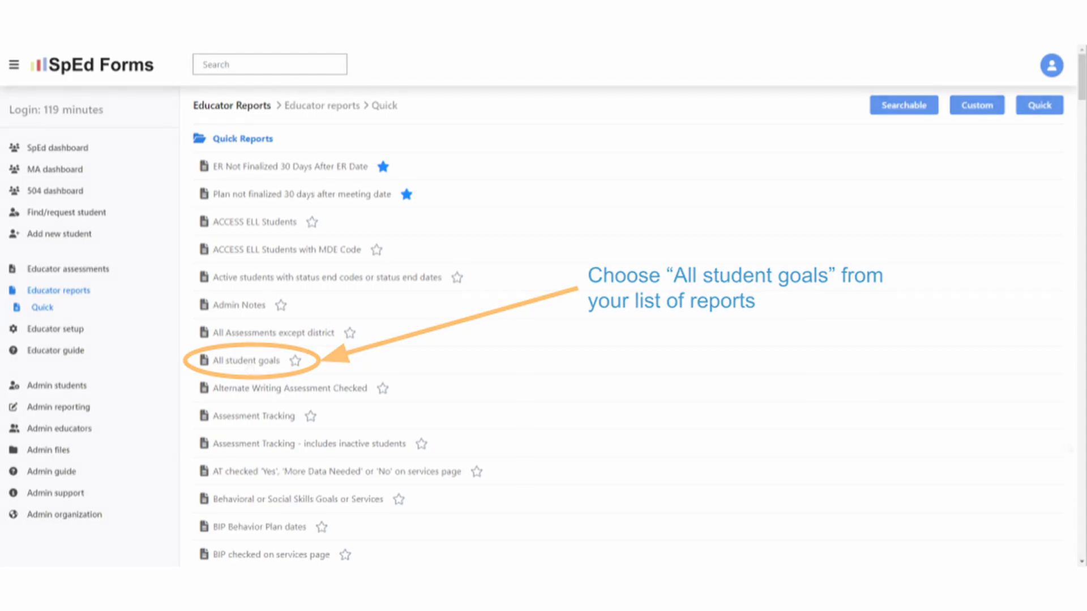
Step: Open the All student goals quick report, hide the District, School and Case Manager columns, and download it as All_student_goals.csv
click(250, 367)
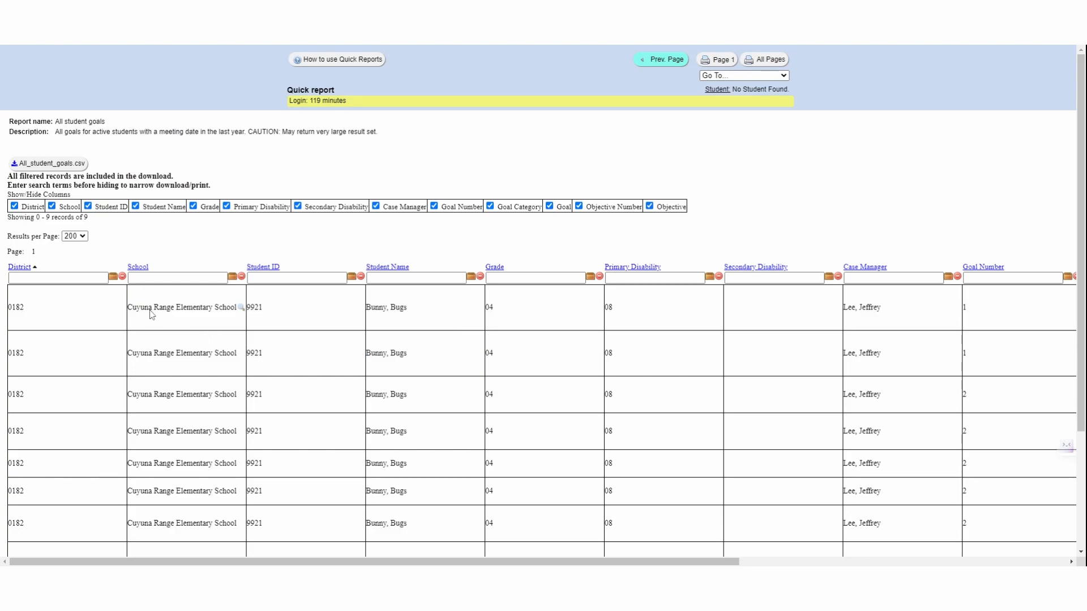
click(14, 206)
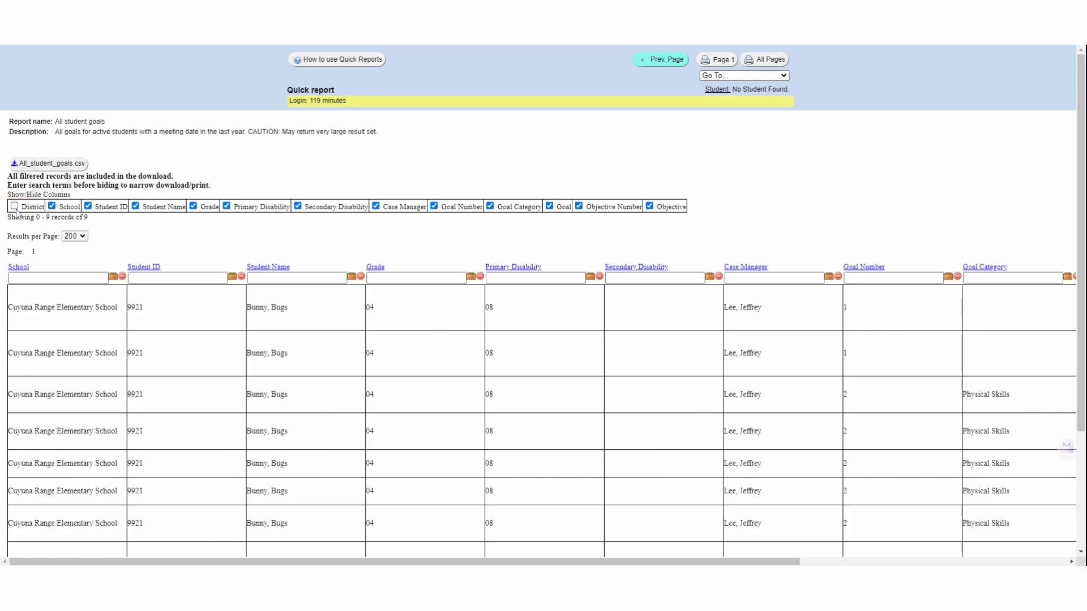
click(52, 207)
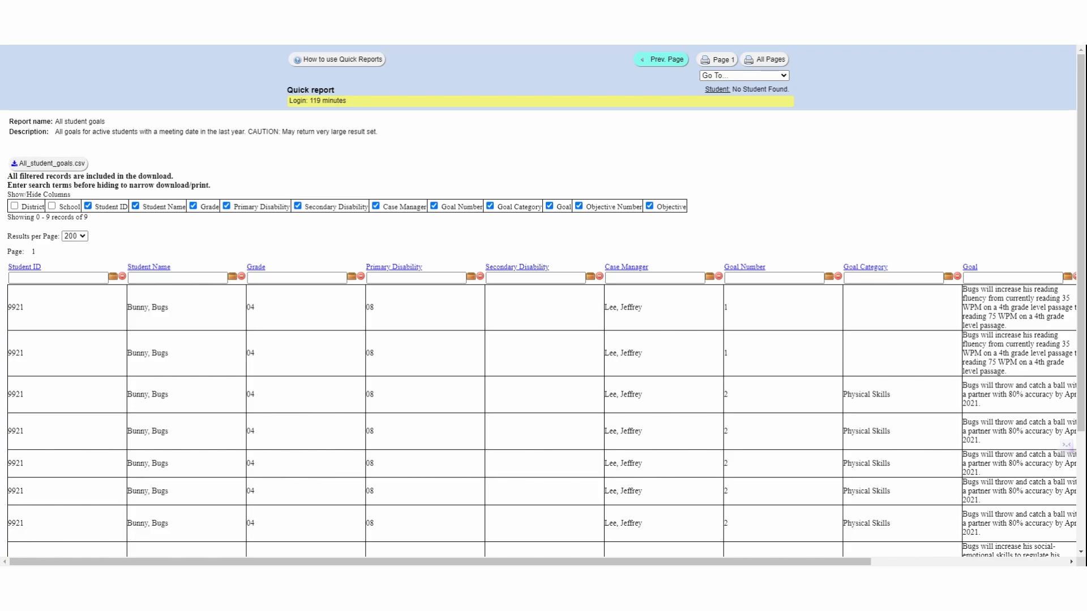
click(376, 206)
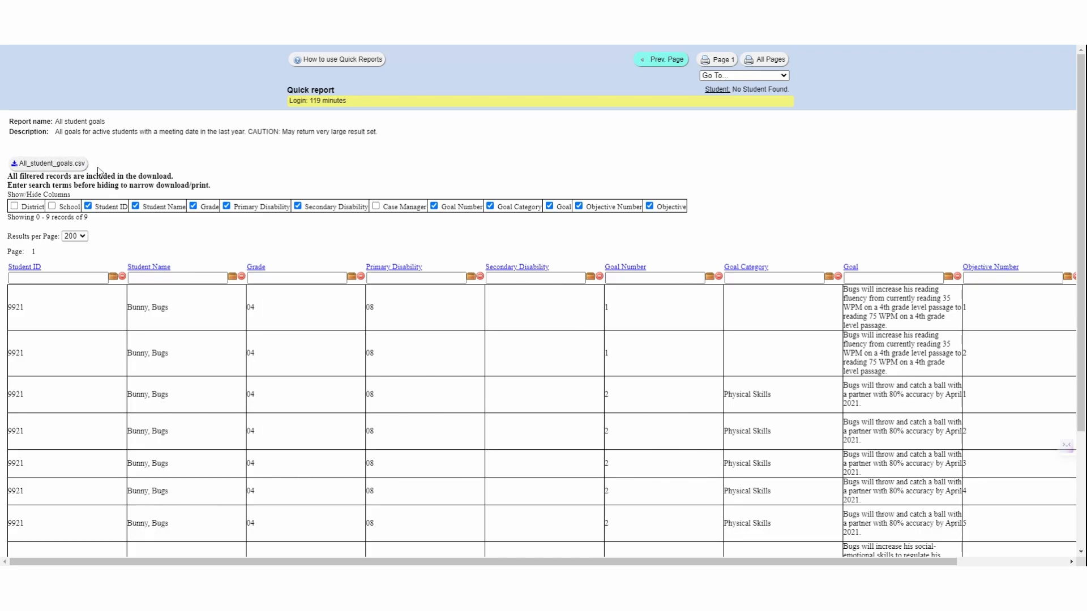
click(73, 165)
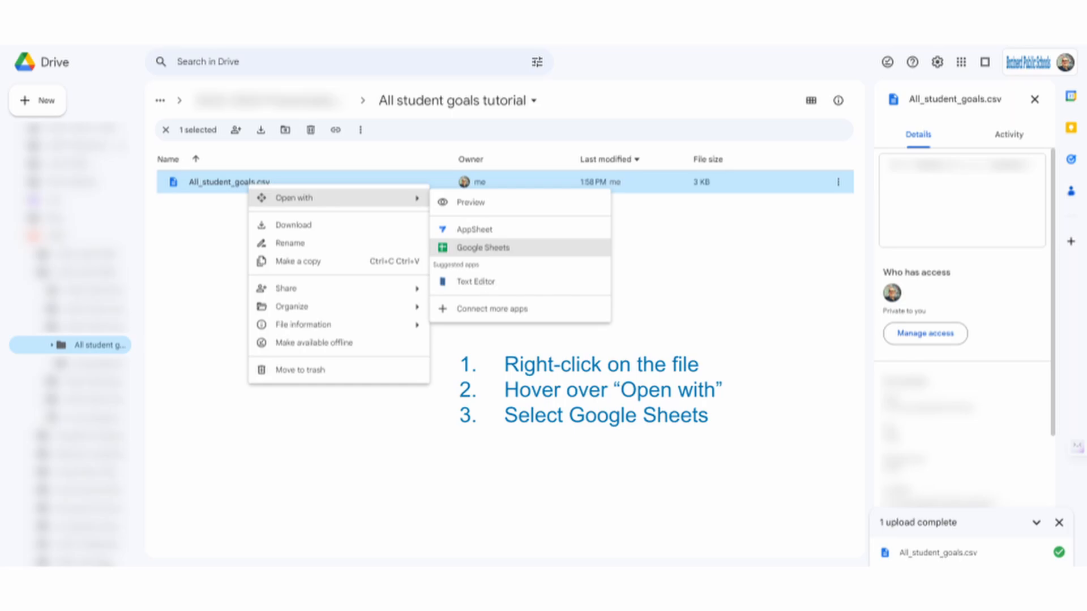
Step: Open All_student_goals.csv from Drive in Google Sheets and hide the Student ID column
click(483, 248)
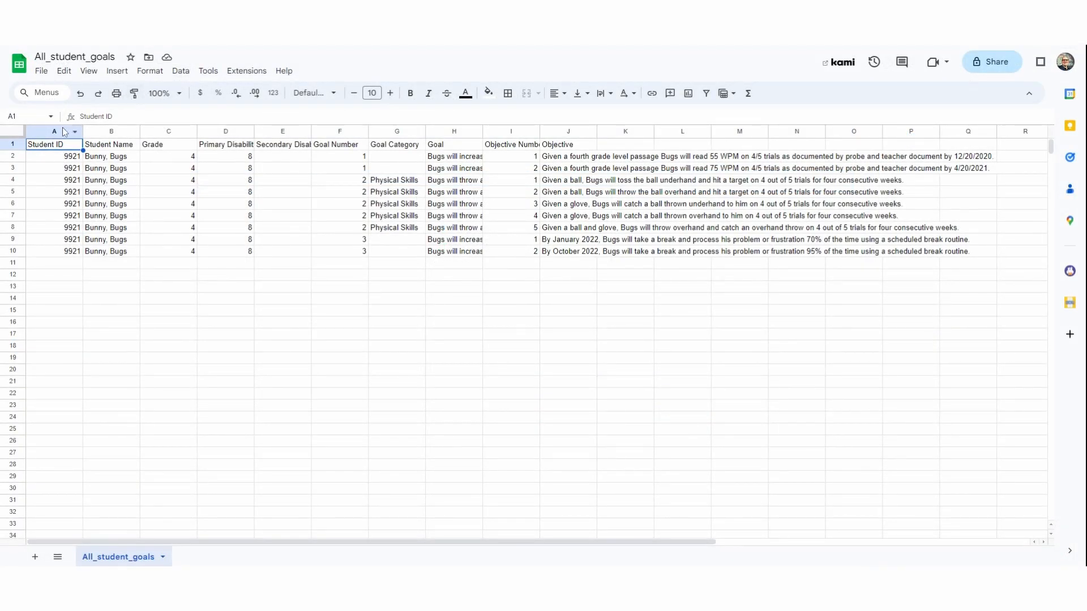
right_click(55, 132)
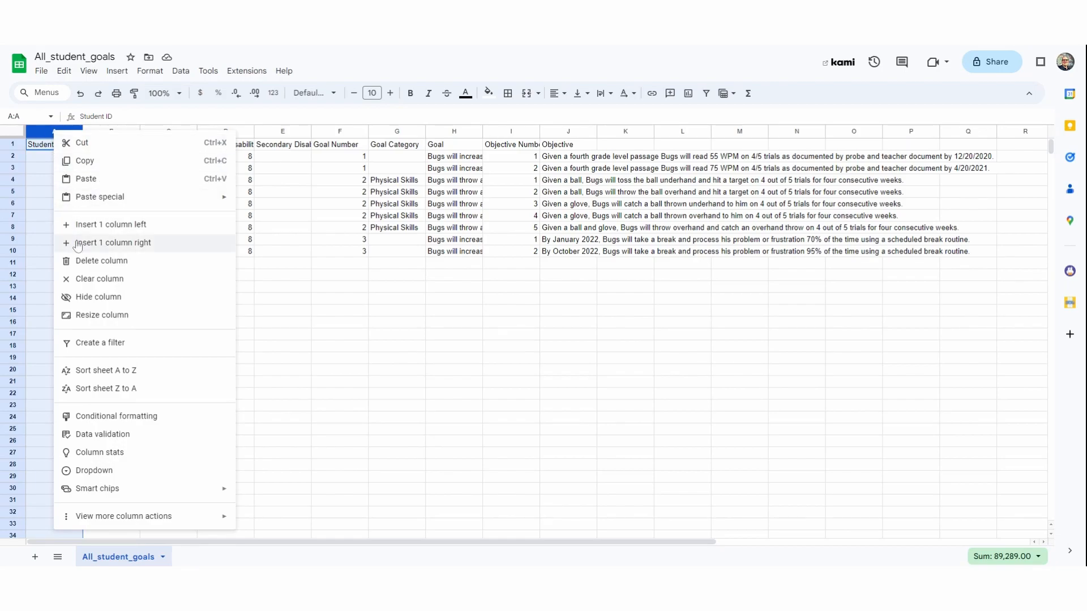
click(90, 298)
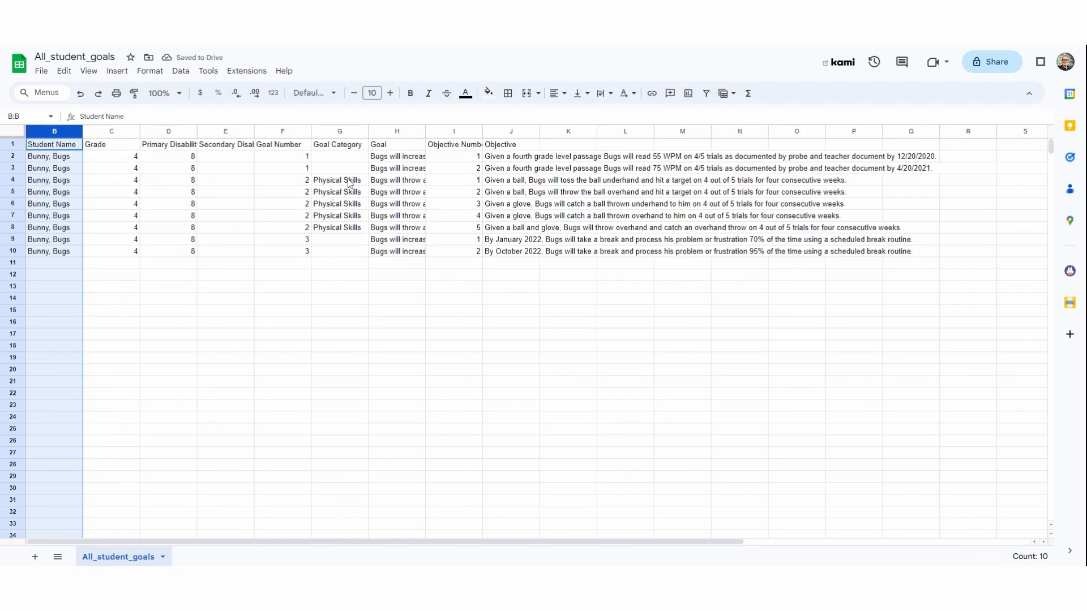
Step: Set the width of the Goal column H to 500 pixels and wrap its text
click(397, 132)
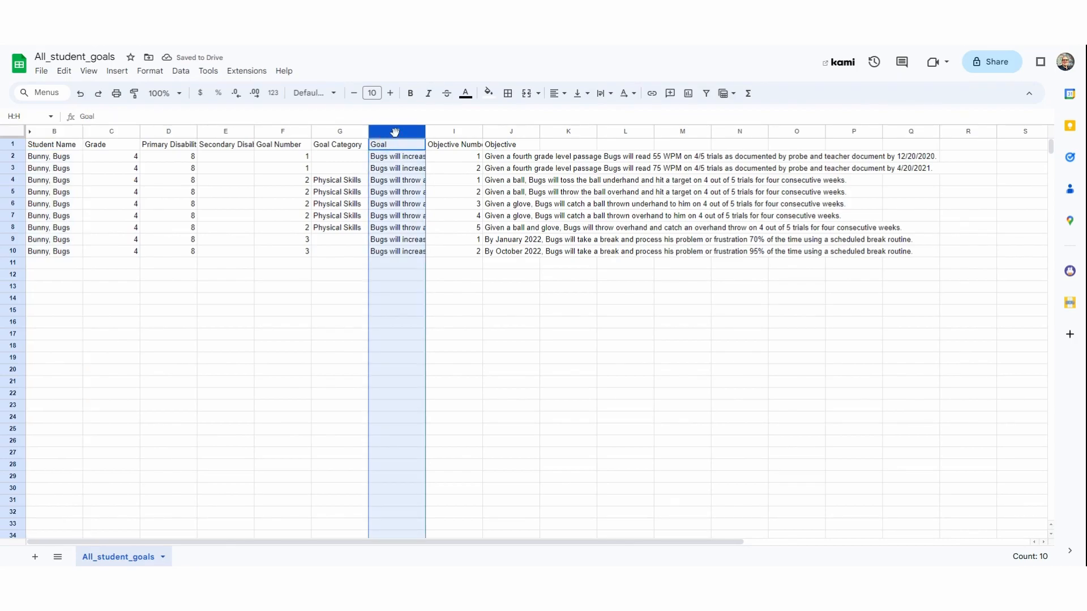
right_click(395, 132)
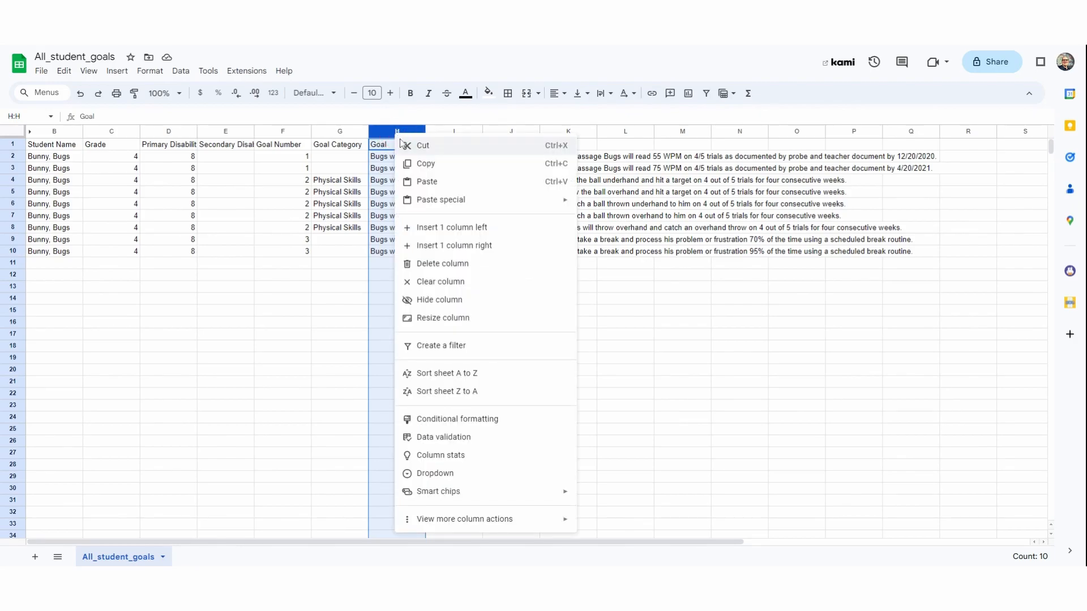
click(433, 319)
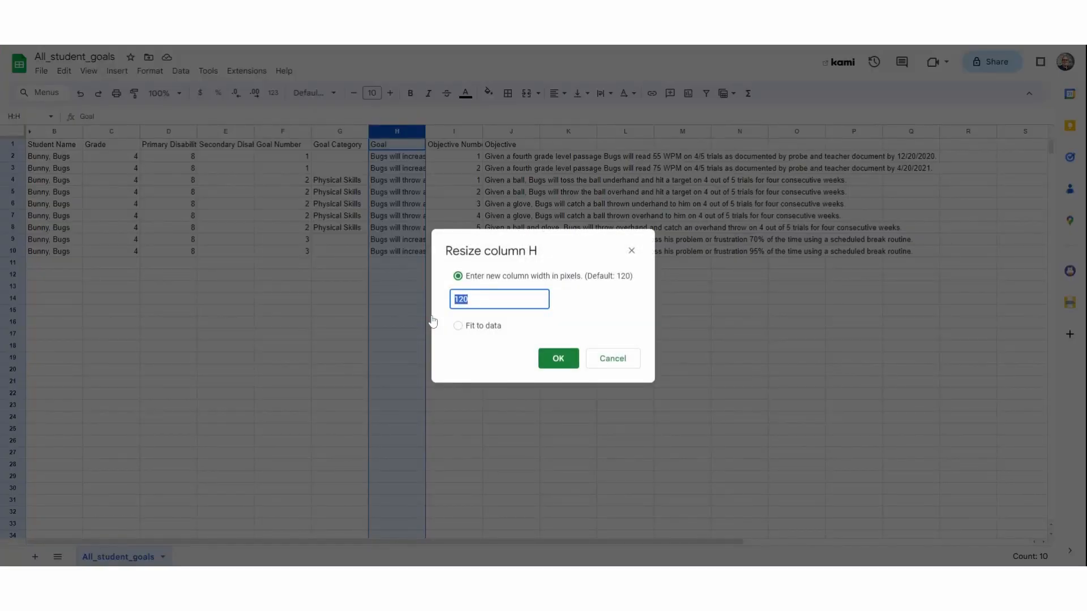
text(500)
click(554, 365)
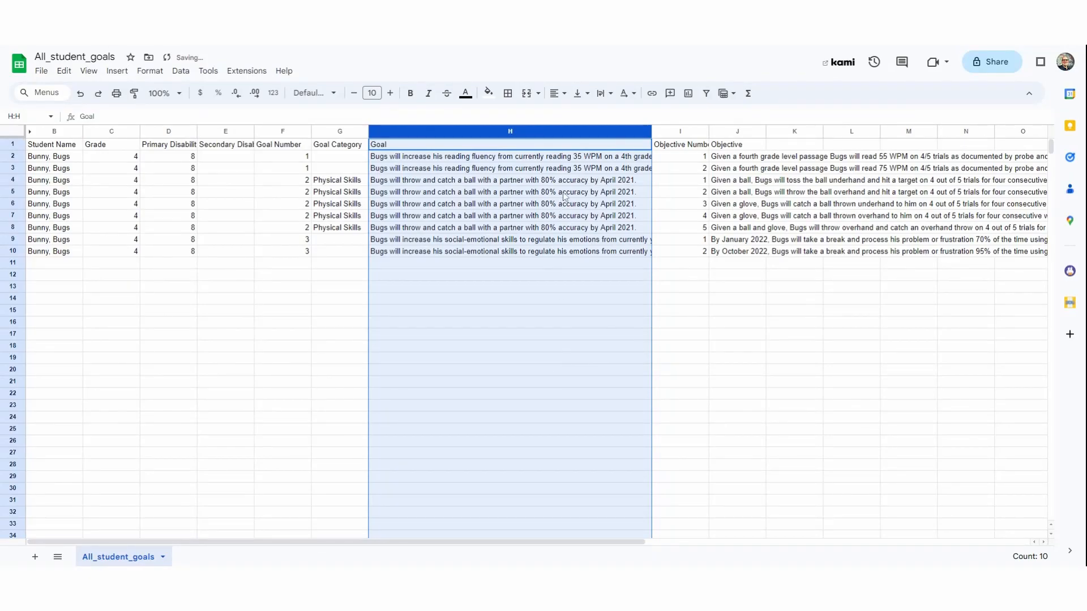
click(611, 99)
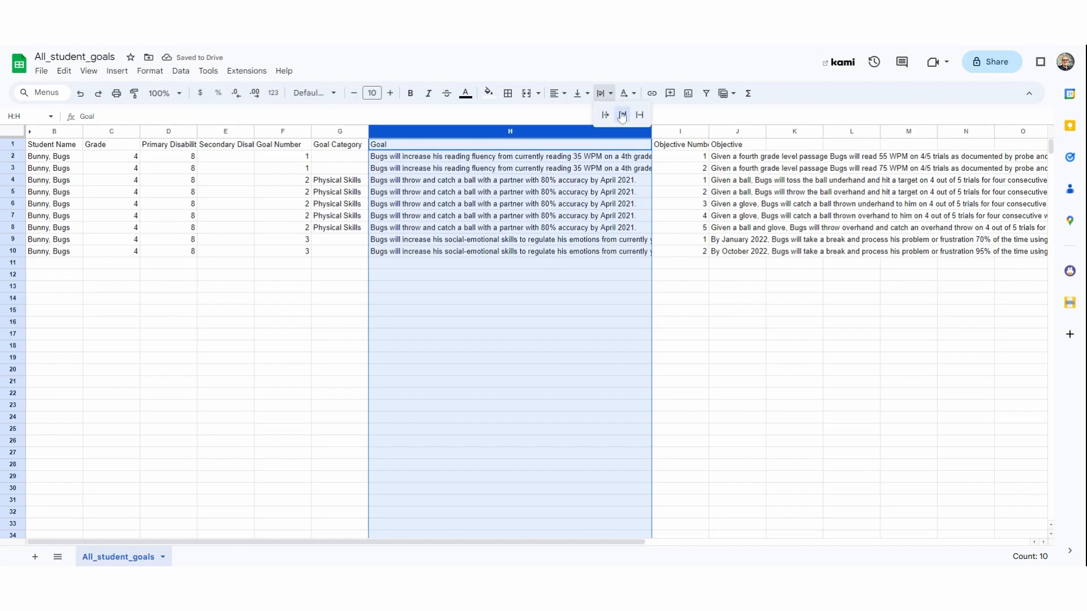
click(622, 116)
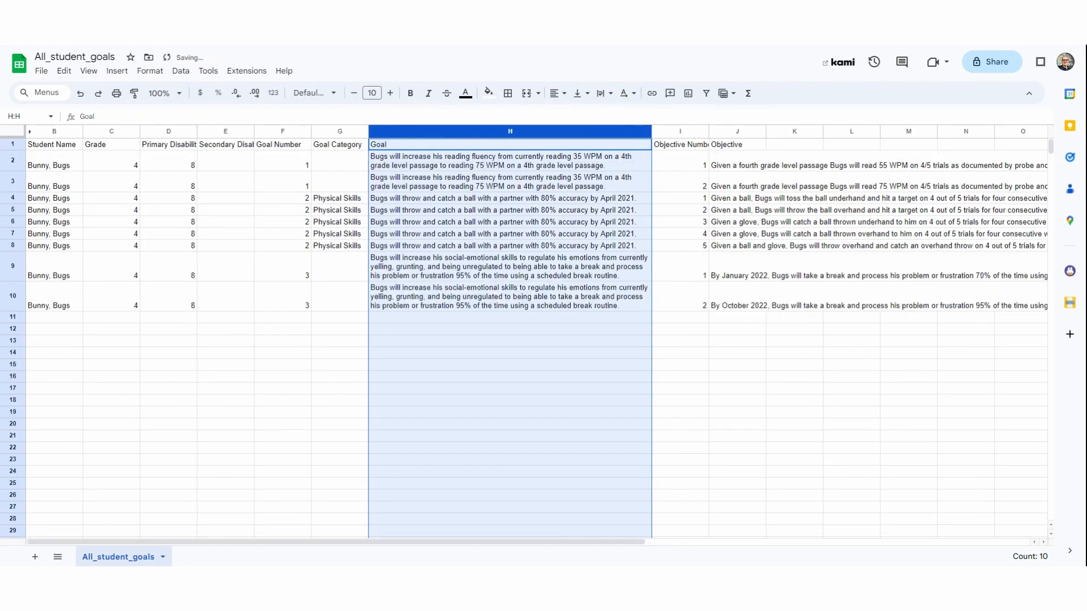
Step: Set the width of the Objective column J to 500 pixels and wrap its text
click(723, 133)
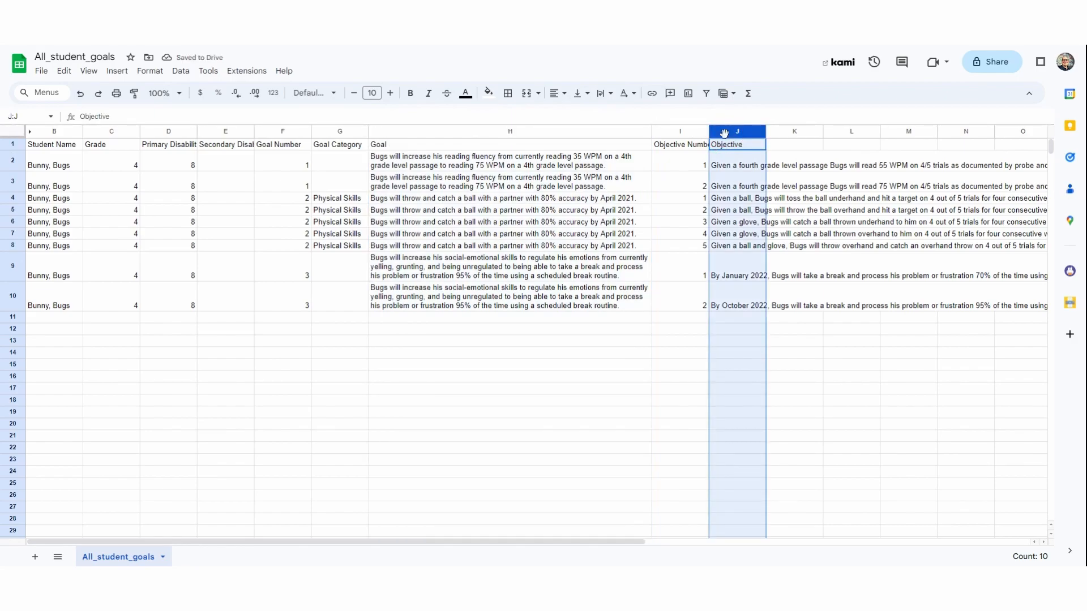
right_click(724, 132)
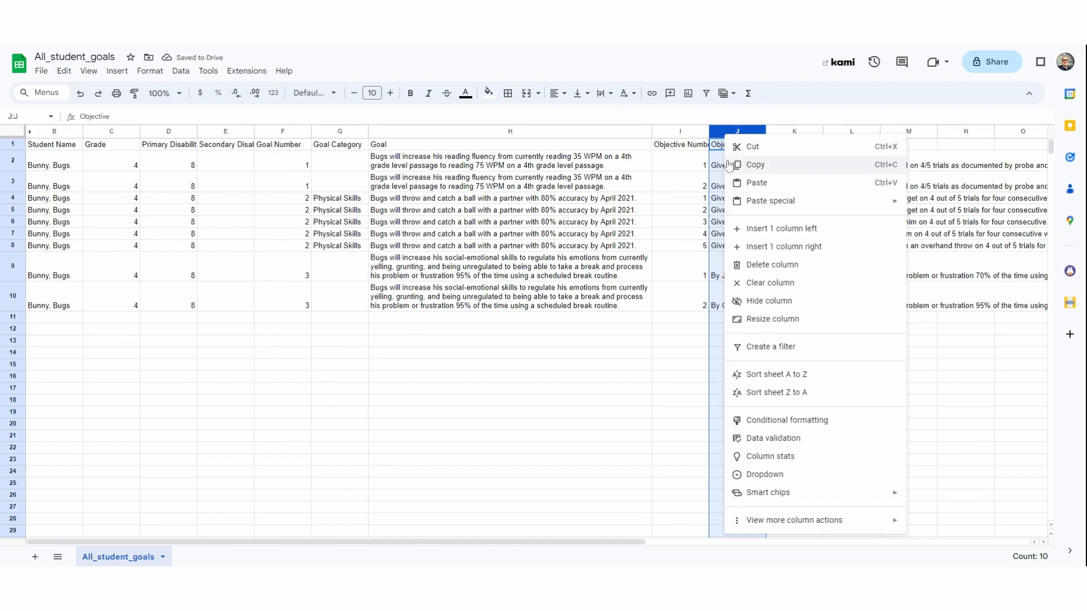
click(740, 323)
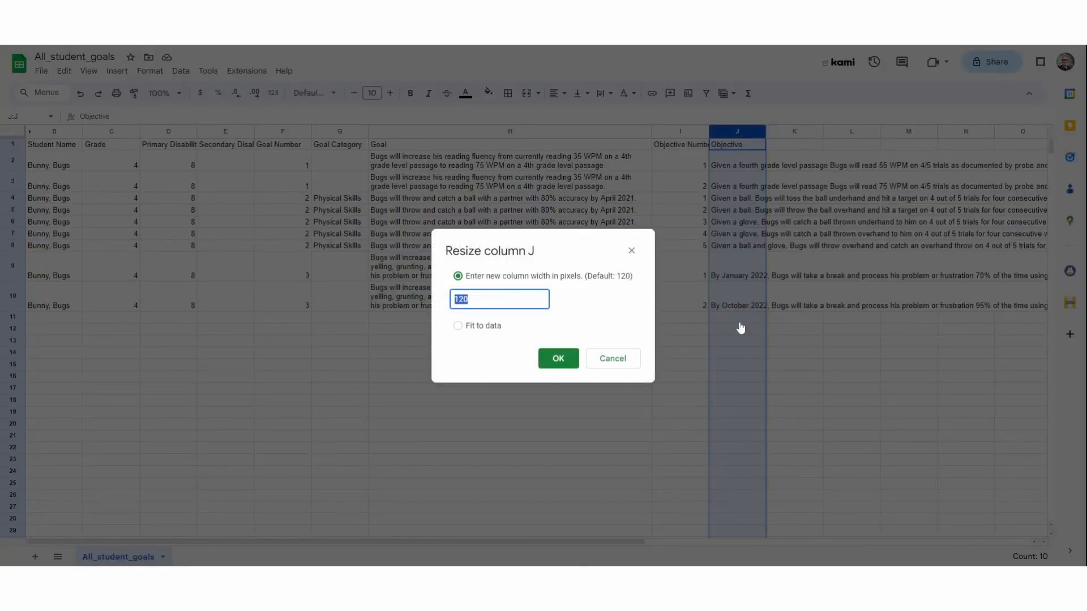
text(500)
click(558, 359)
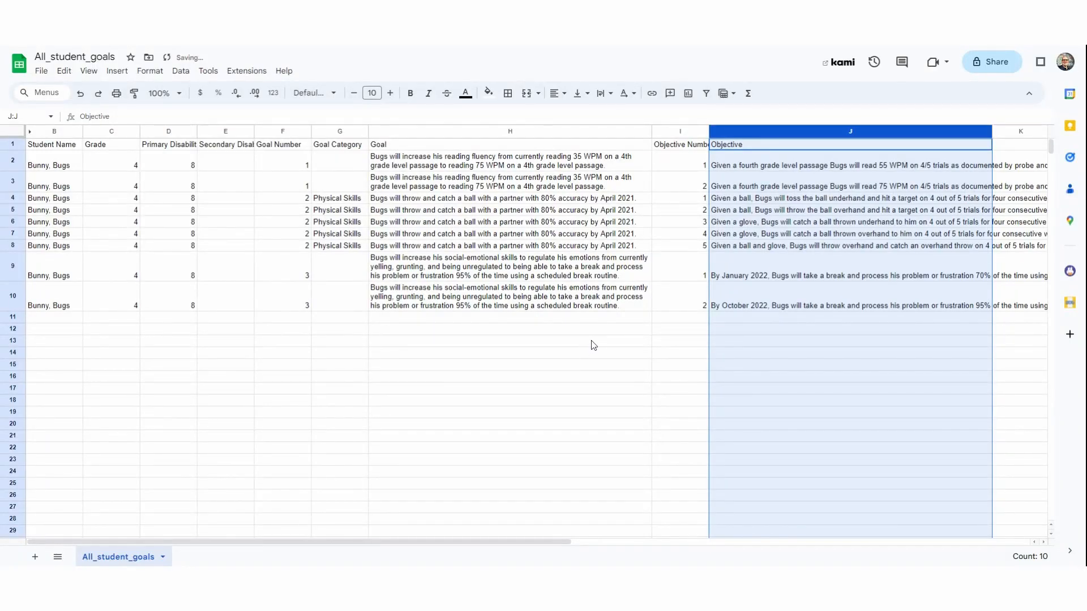
click(610, 95)
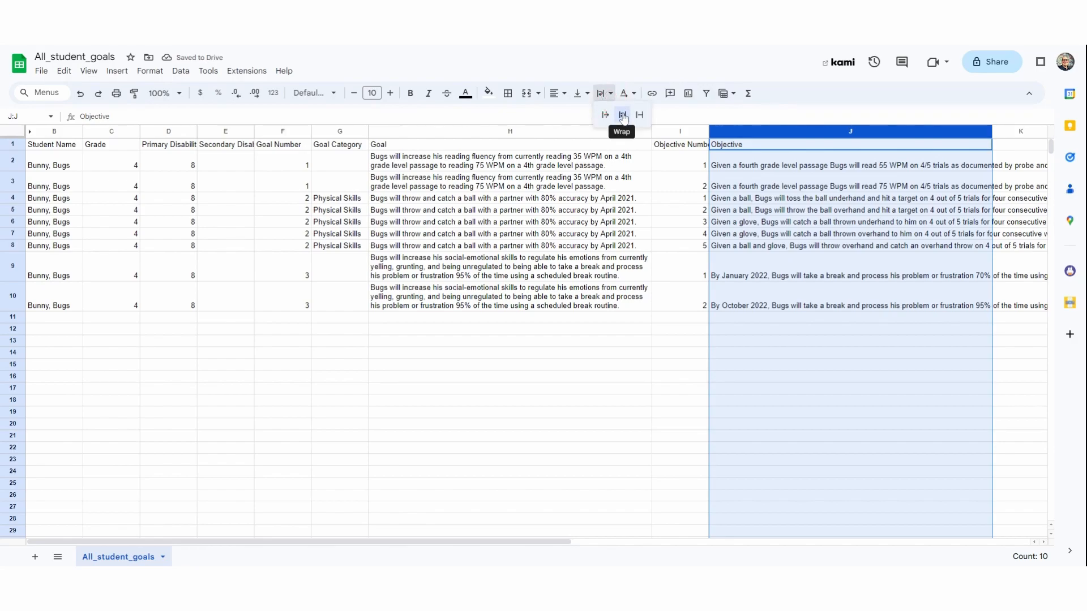
click(623, 115)
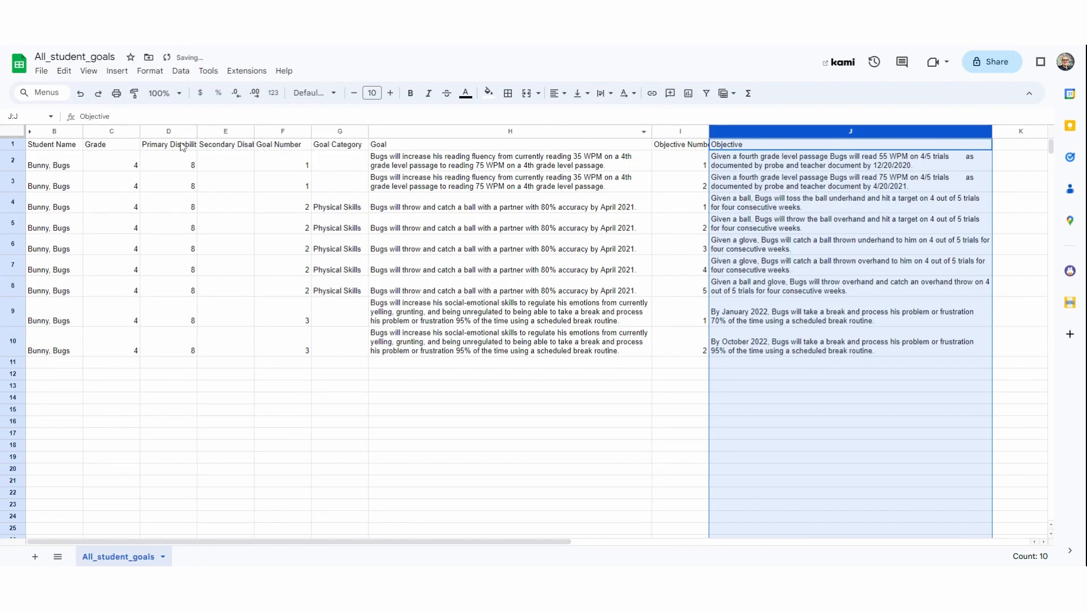
Step: Resize columns B through G, Student Name to Goal Category, to fit their data
drag(48, 132, 331, 146)
right_click(329, 133)
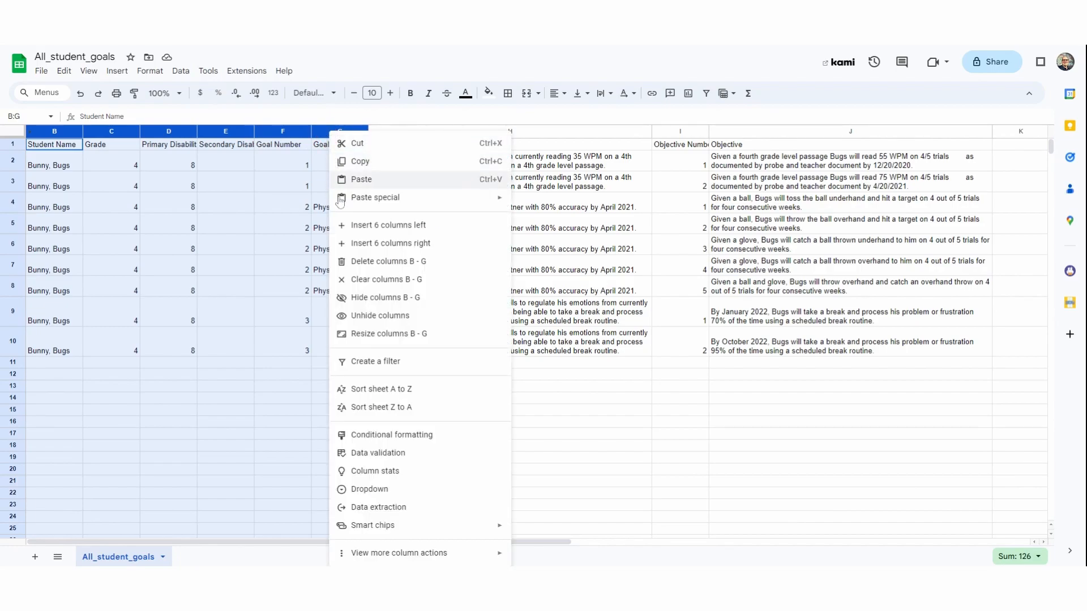
click(377, 334)
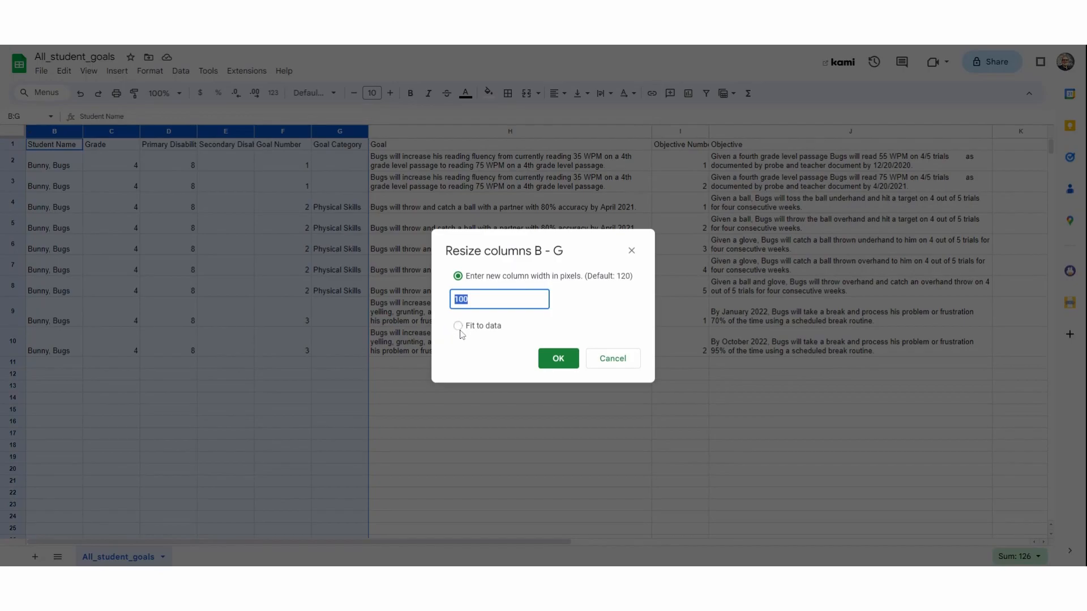
click(459, 326)
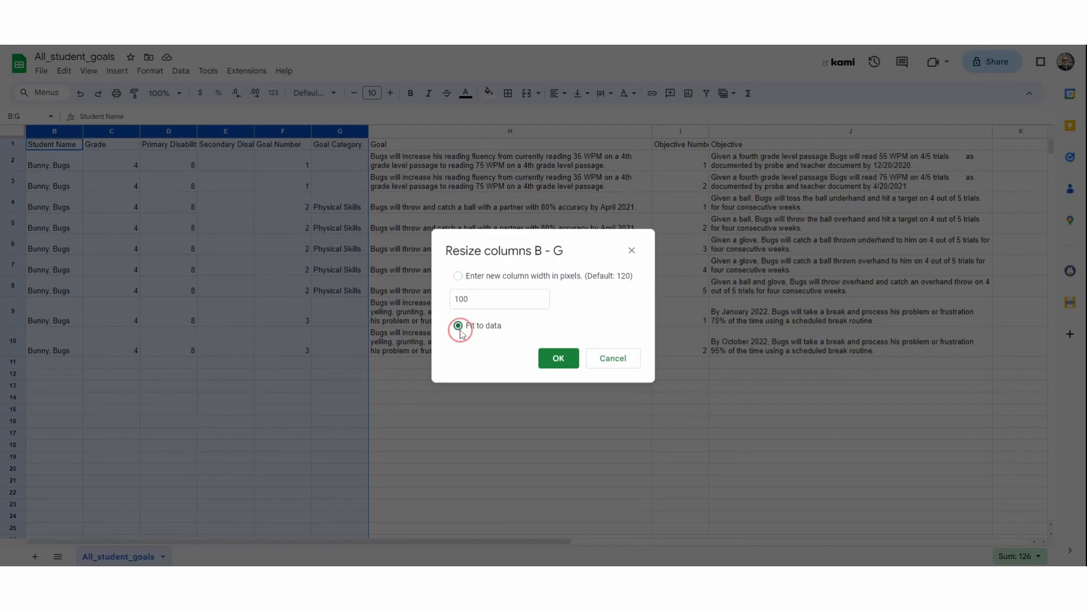
click(559, 359)
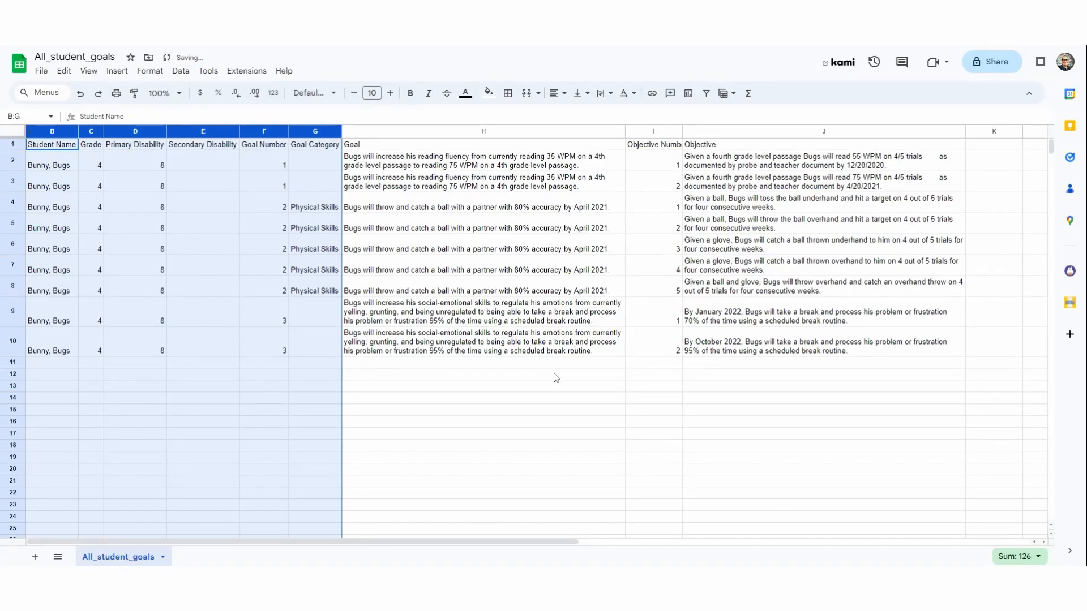
click(555, 377)
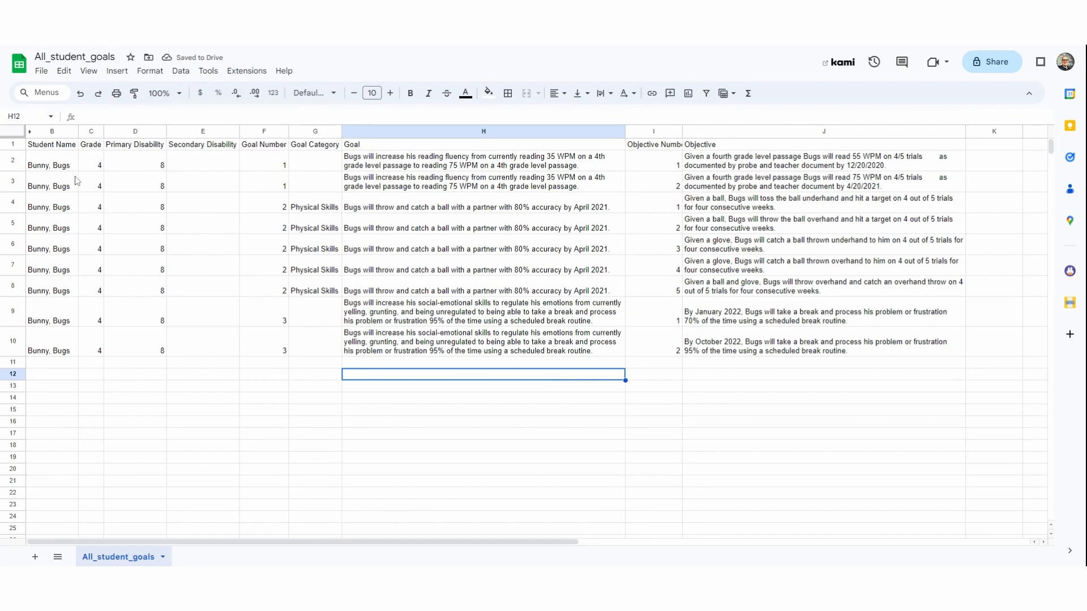
Step: Freeze the header row 1 of the student goals sheet
click(11, 144)
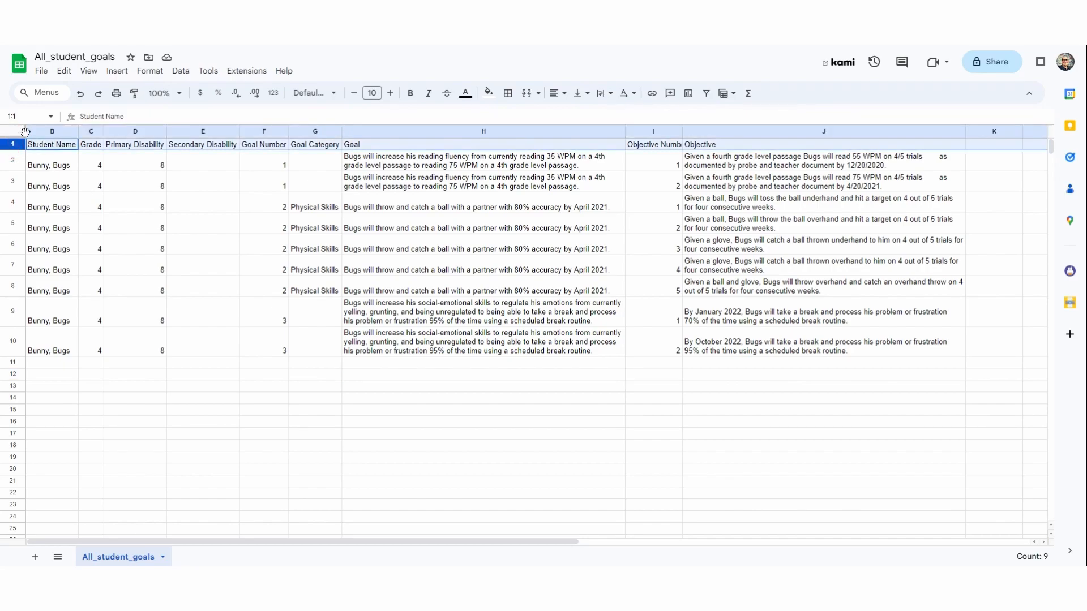
click(88, 72)
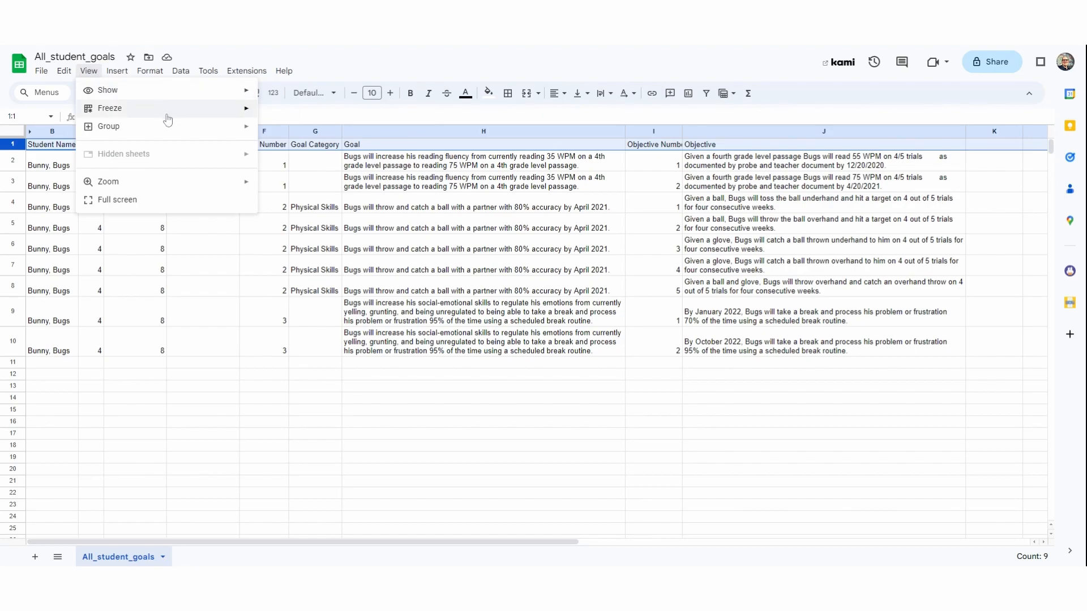
mouse_move(180, 116)
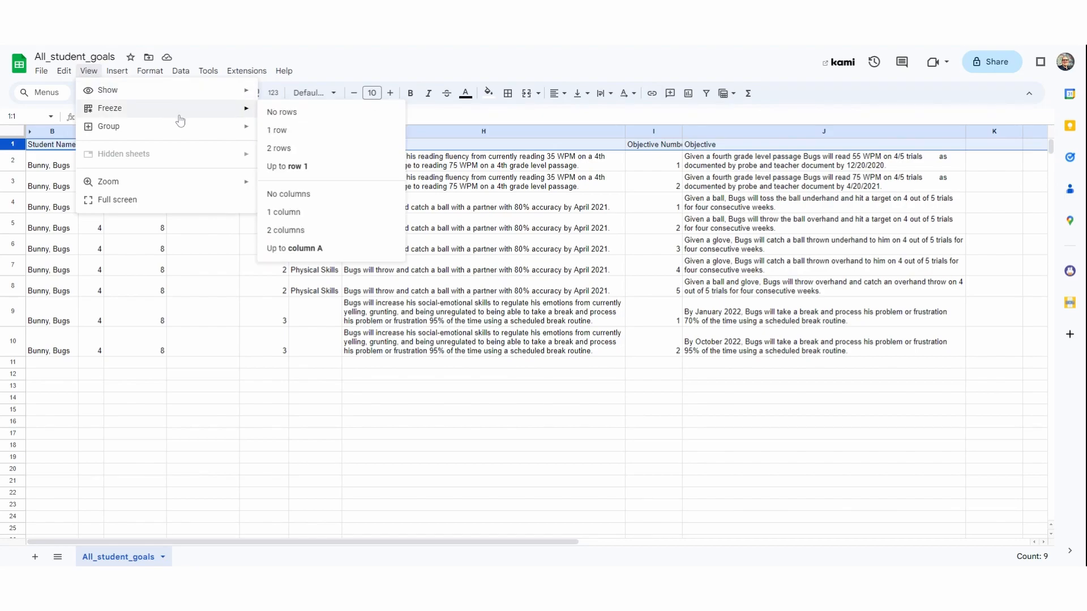
click(280, 131)
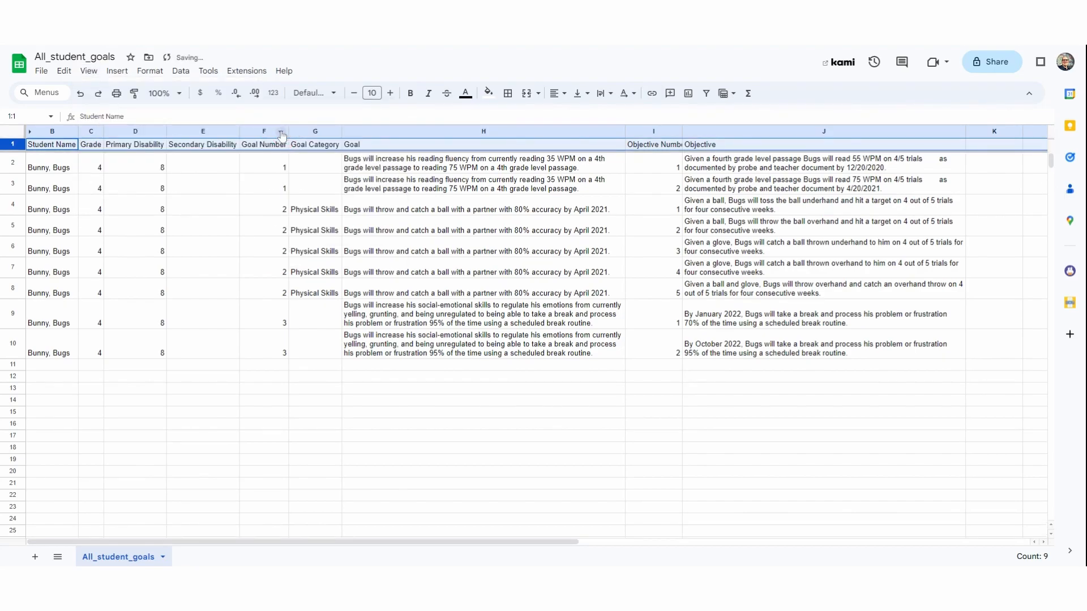
click(357, 406)
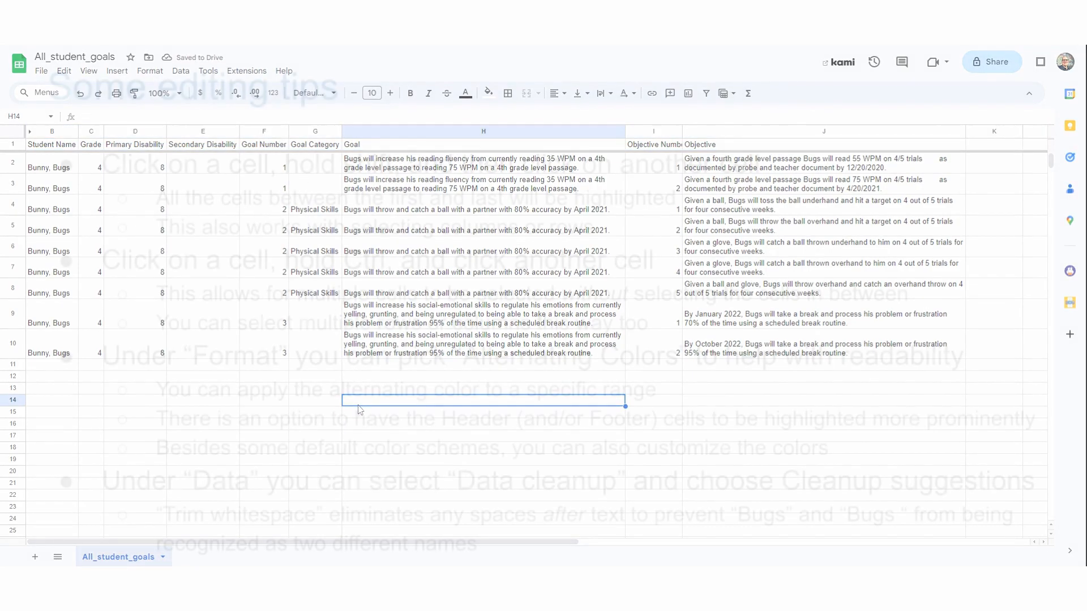